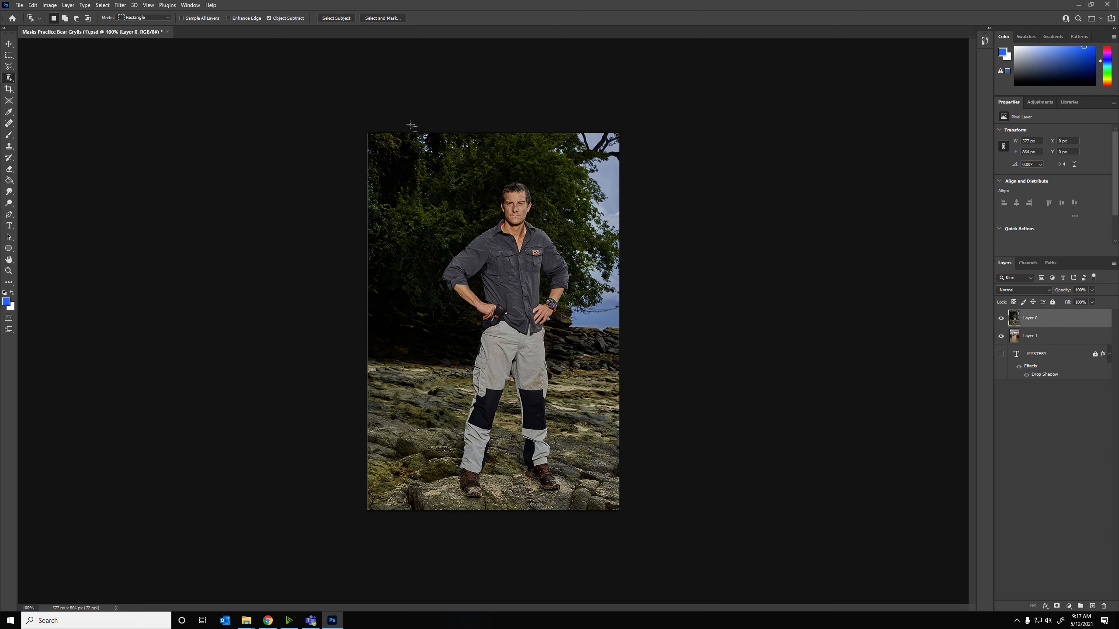
Select the man on Layer 0 with the Object Selection tool and turn the selection into a layer mask.
{"action": "left_click_drag", "start_coordinate": [422, 162], "coordinate": [621, 511]}
{"action": "left_click", "coordinate": [1056, 606]}
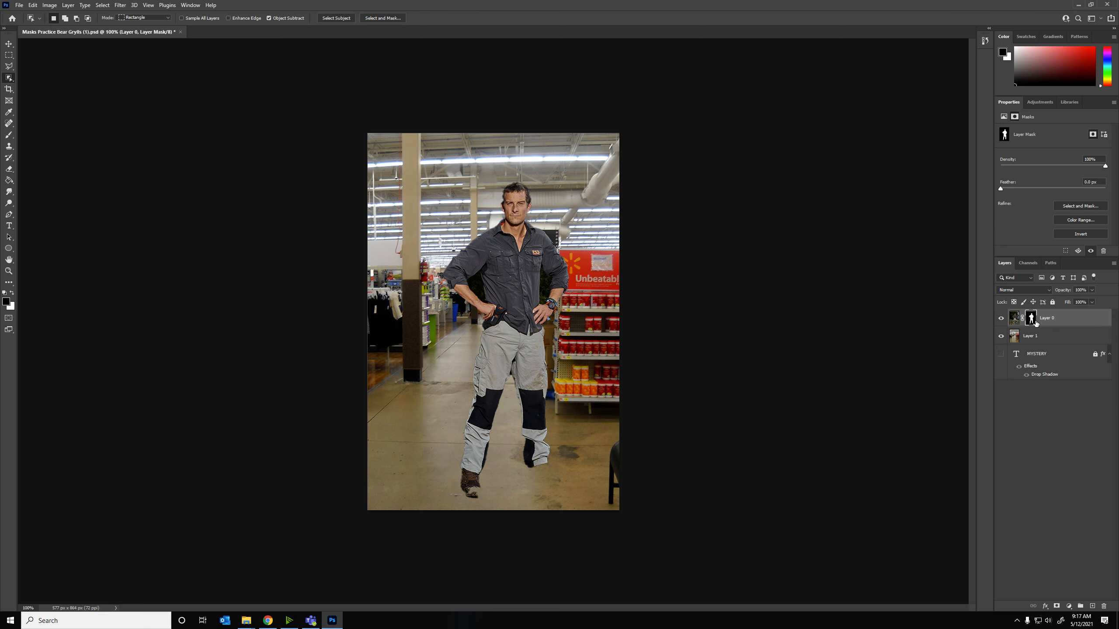
Brush Layer 0's mask with black in the gap between the bent arm and torso, and with white along the forearm.
{"action": "left_click", "coordinate": [10, 136]}
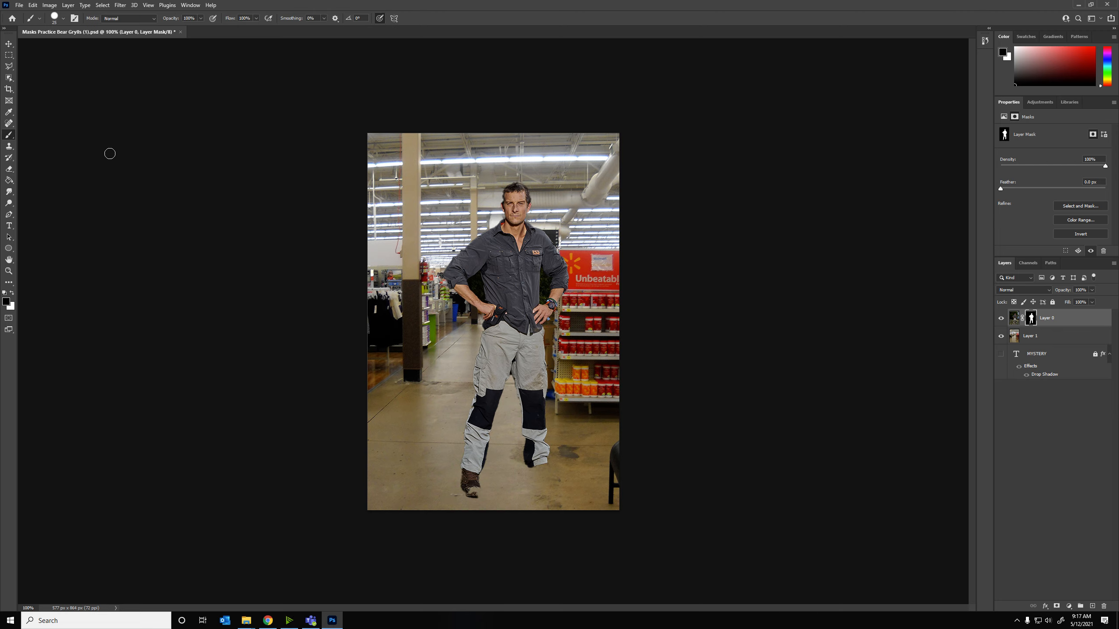
{"action": "scroll", "coordinate": [474, 291], "scroll_direction": "up", "scroll_amount": 5}
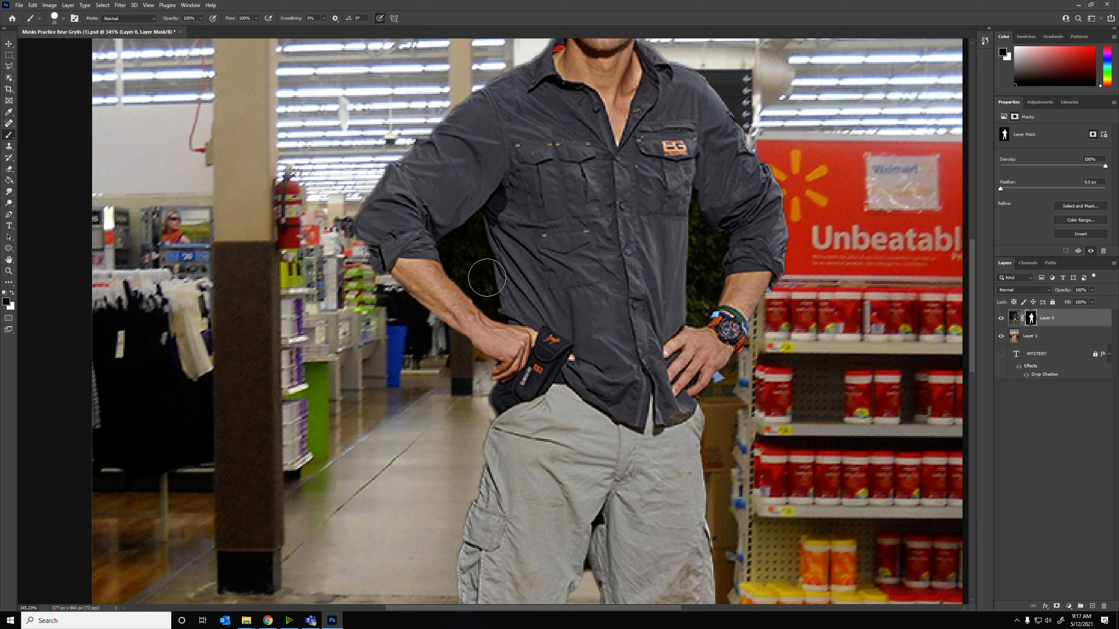
{"action": "mouse_move", "coordinate": [487, 284]}
{"action": "left_mouse_down"}
{"action": "mouse_move", "coordinate": [460, 249]}
{"action": "mouse_move", "coordinate": [491, 291]}
{"action": "mouse_move", "coordinate": [461, 285]}
{"action": "left_mouse_up"}
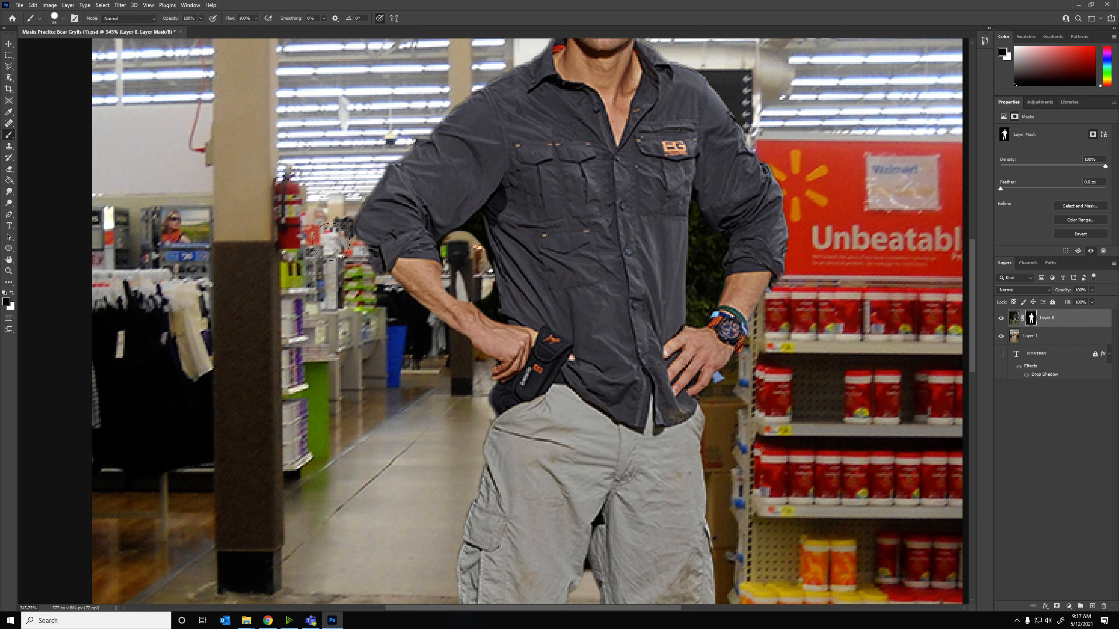
{"action": "left_click", "coordinate": [12, 294]}
{"action": "left_click_drag", "start_coordinate": [474, 325], "coordinate": [451, 301]}
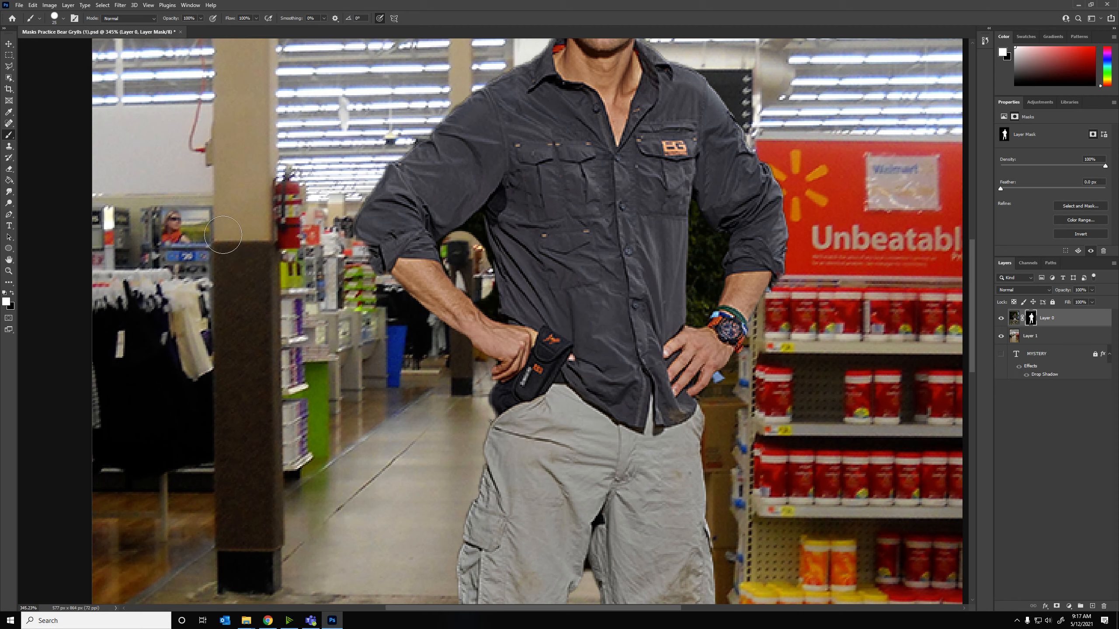
Try brush strokes on Layer 0's mask and directly on its image across the shirt, undo them, and reselect the mask.
{"action": "mouse_move", "coordinate": [169, 304]}
{"action": "left_mouse_down"}
{"action": "mouse_move", "coordinate": [162, 324]}
{"action": "mouse_move", "coordinate": [223, 234]}
{"action": "mouse_move", "coordinate": [343, 273]}
{"action": "mouse_move", "coordinate": [309, 212]}
{"action": "left_mouse_up"}
{"action": "key", "text": "ctrl+z"}
{"action": "left_click", "coordinate": [1018, 322]}
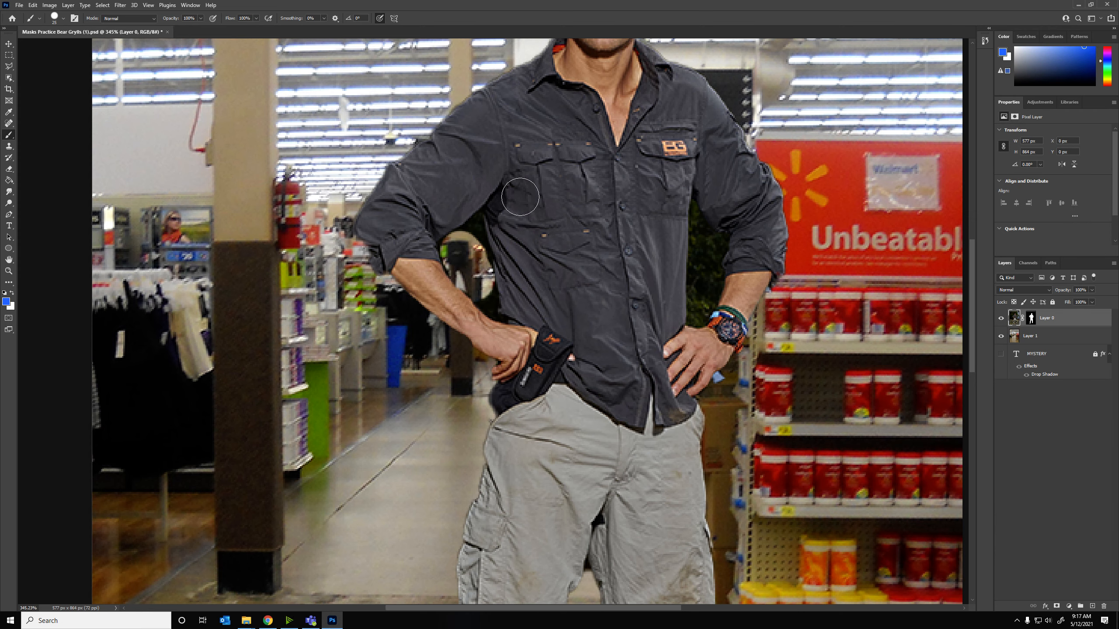
{"action": "left_click_drag", "start_coordinate": [484, 166], "coordinate": [566, 269]}
{"action": "key", "text": "ctrl+z"}
{"action": "left_click", "coordinate": [12, 292]}
{"action": "left_click_drag", "start_coordinate": [436, 143], "coordinate": [680, 267]}
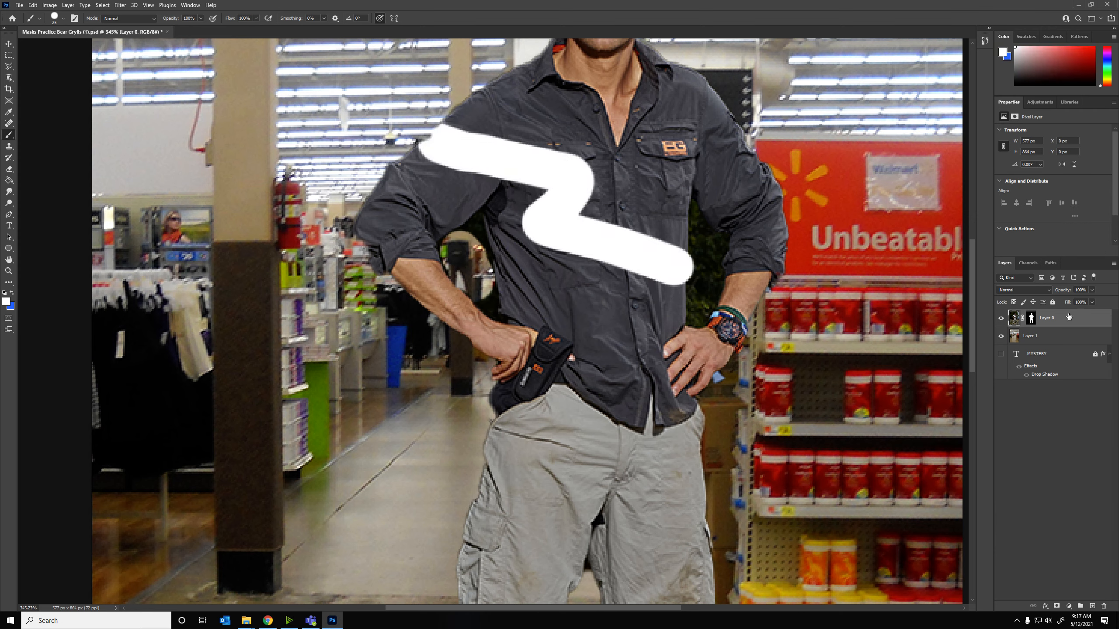
{"action": "key", "text": "ctrl+z"}
{"action": "left_click", "coordinate": [1031, 319]}
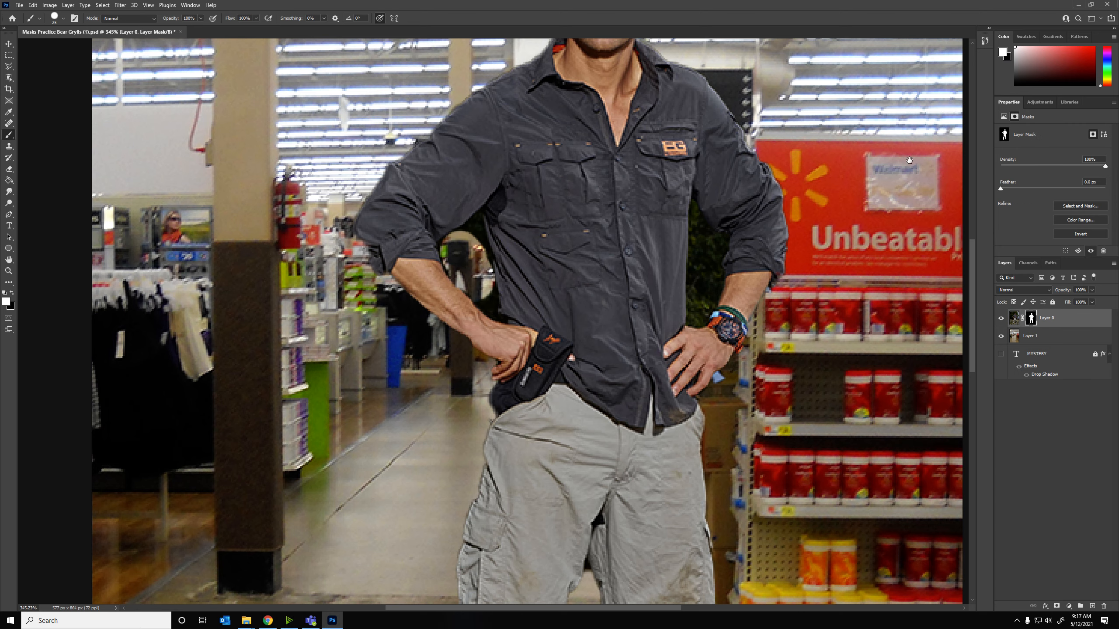
Try to clone the red canisters into the empty shelf space while Layer 0's mask is active, and undo it.
{"action": "left_click_drag", "start_coordinate": [909, 160], "coordinate": [815, 270]}
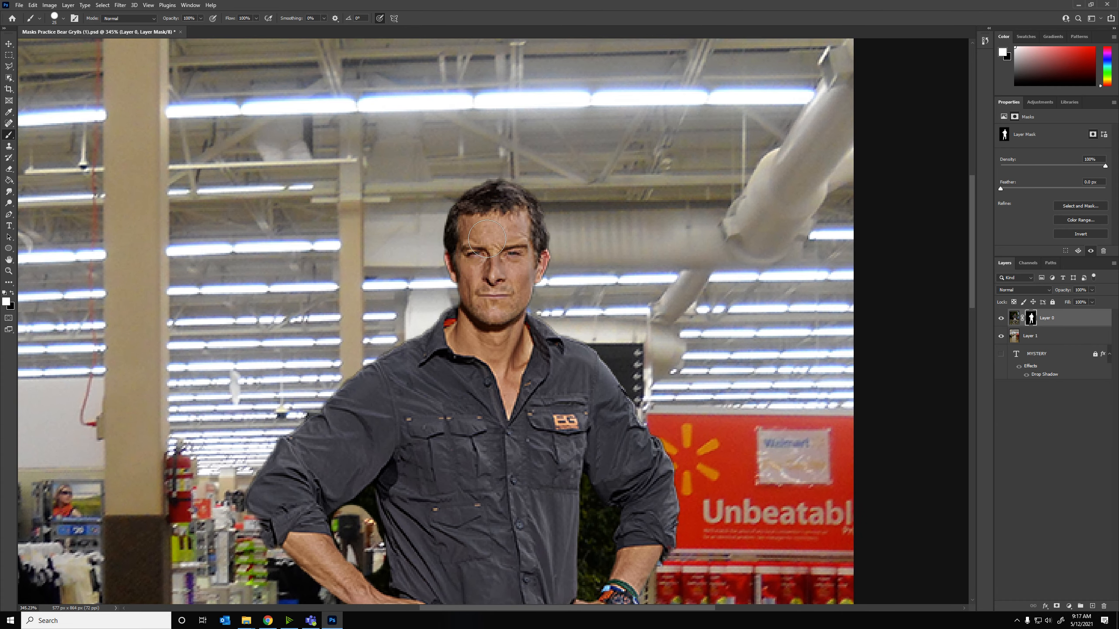
{"action": "left_click_drag", "start_coordinate": [562, 425], "coordinate": [534, 320]}
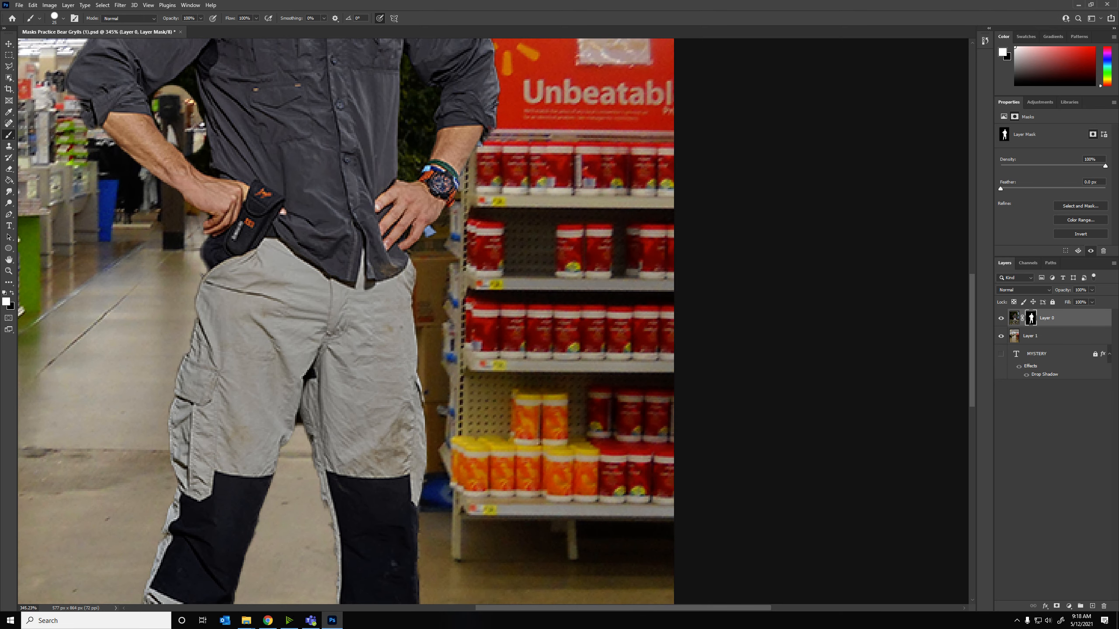
{"action": "key", "text": "s"}
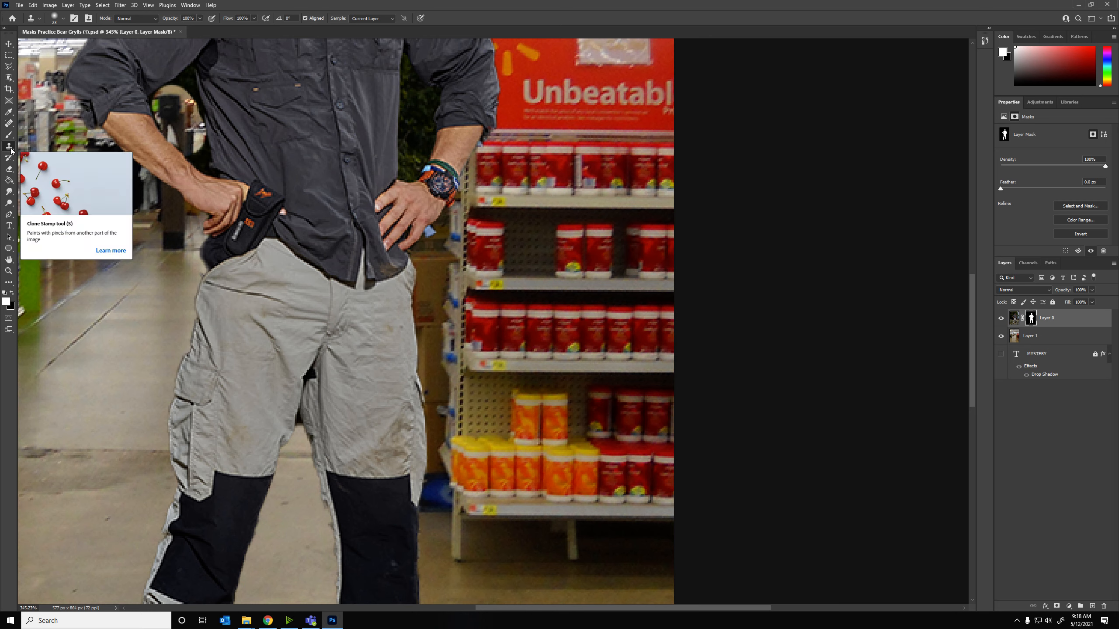
{"action": "left_click", "coordinate": [637, 320], "text": "alt"}
{"action": "left_click_drag", "start_coordinate": [548, 254], "coordinate": [553, 284]}
{"action": "key", "text": "ctrl+z"}
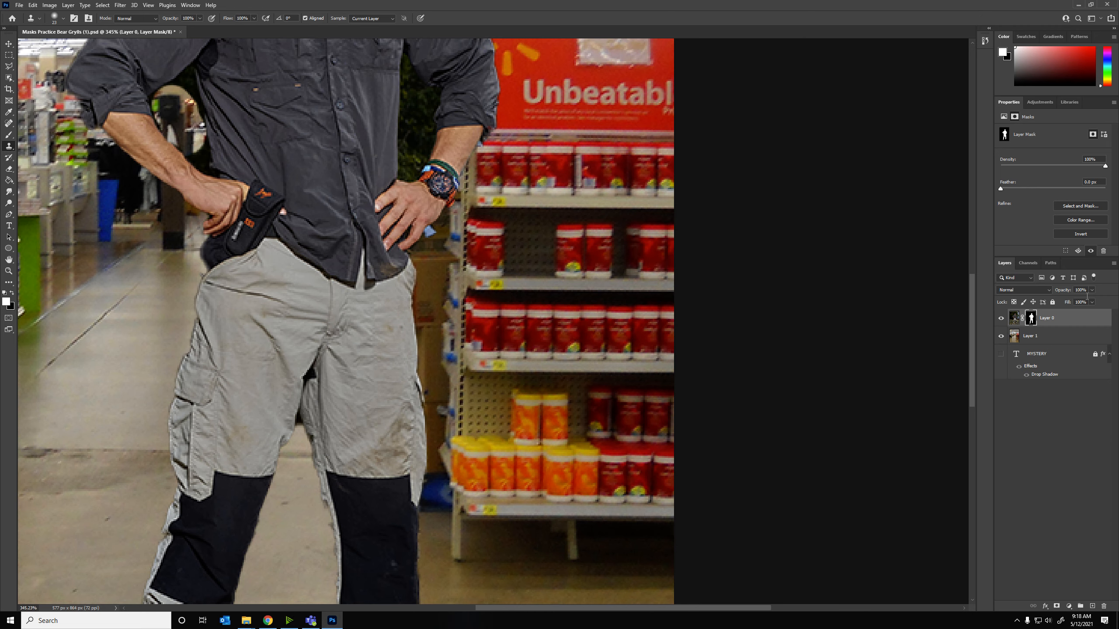
Toggle the visibility of Layer 0 and Layer 1 to compare them, leaving Layer 0 hidden and Layer 1 shown.
{"action": "left_click", "coordinate": [1034, 340]}
{"action": "left_click", "coordinate": [1014, 318]}
{"action": "left_click", "coordinate": [1001, 318]}
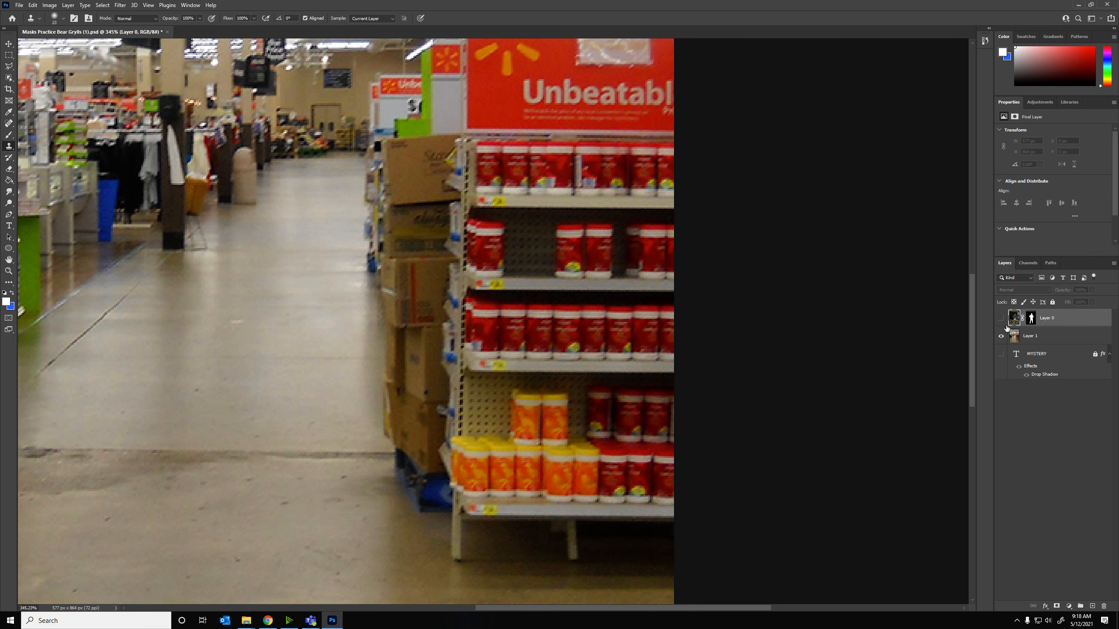
{"action": "left_click", "coordinate": [1001, 318]}
{"action": "left_click", "coordinate": [1001, 318]}
{"action": "left_click", "coordinate": [1001, 318]}
{"action": "left_click", "coordinate": [1001, 318]}
{"action": "left_click", "coordinate": [1000, 336]}
{"action": "left_click", "coordinate": [1001, 336]}
{"action": "left_click", "coordinate": [1001, 336]}
{"action": "left_click", "coordinate": [1000, 336]}
Clone the orange canisters over the red ones on the two lowest shelf rows in Layer 1.
{"action": "left_click", "coordinate": [1026, 338]}
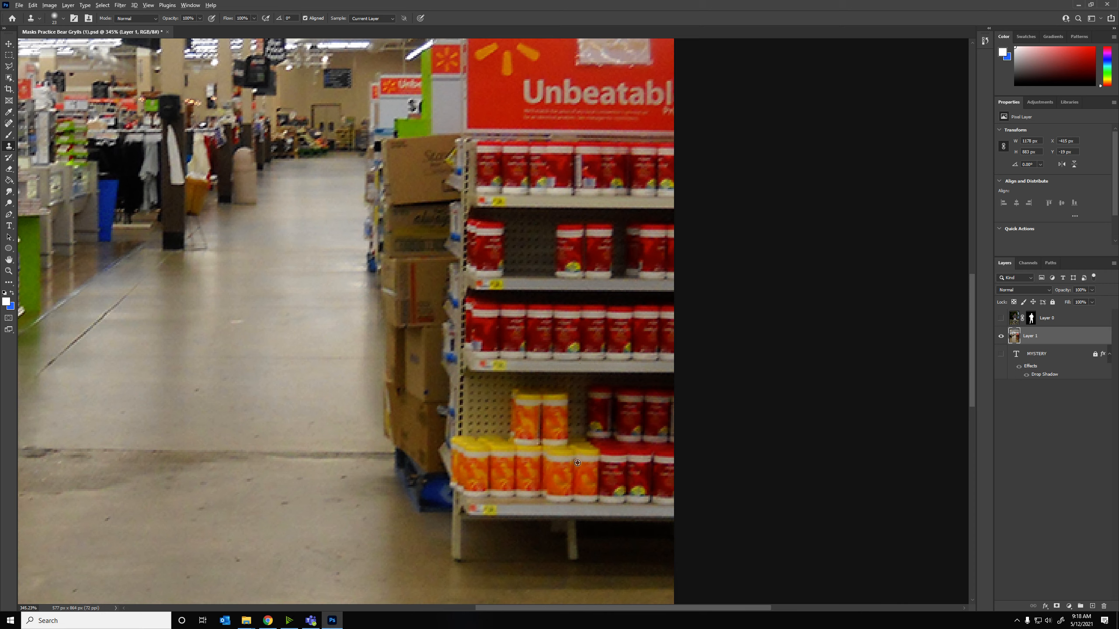
{"action": "left_click_drag", "start_coordinate": [607, 470], "coordinate": [641, 474]}
{"action": "key", "text": "ctrl+z"}
{"action": "mouse_move", "coordinate": [585, 472]}
{"action": "left_mouse_down"}
{"action": "mouse_move", "coordinate": [641, 469]}
{"action": "mouse_move", "coordinate": [612, 479]}
{"action": "mouse_move", "coordinate": [615, 495]}
{"action": "mouse_move", "coordinate": [639, 508]}
{"action": "mouse_move", "coordinate": [636, 469]}
{"action": "mouse_move", "coordinate": [619, 450]}
{"action": "mouse_move", "coordinate": [611, 462]}
{"action": "mouse_move", "coordinate": [650, 478]}
{"action": "mouse_move", "coordinate": [647, 514]}
{"action": "left_mouse_up"}
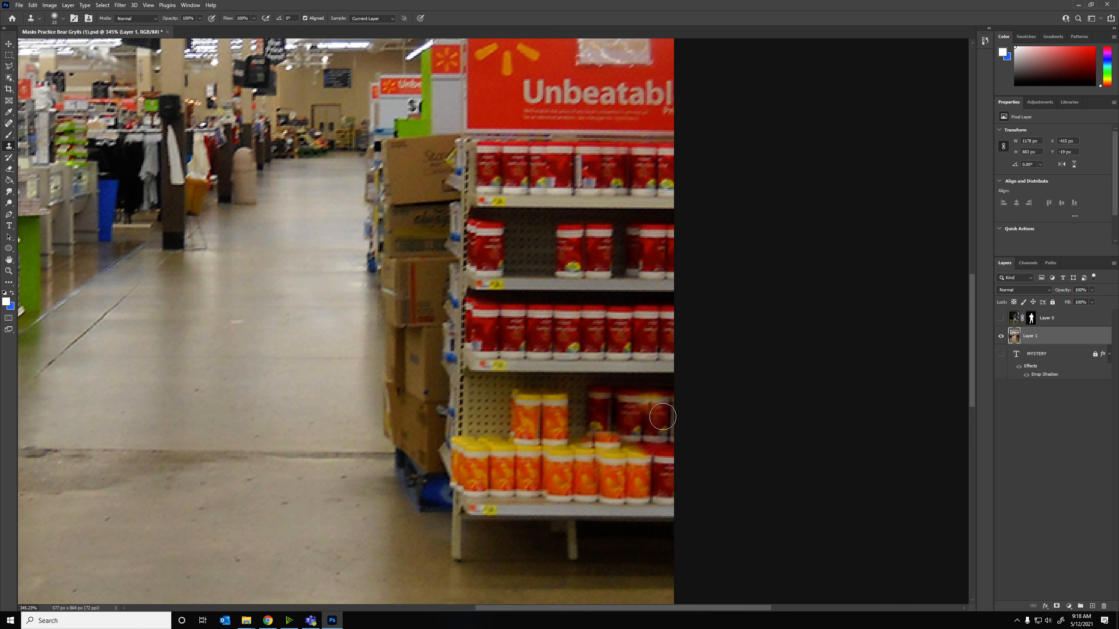
{"action": "mouse_move", "coordinate": [660, 418]}
{"action": "left_mouse_down"}
{"action": "mouse_move", "coordinate": [637, 419]}
{"action": "mouse_move", "coordinate": [638, 434]}
{"action": "mouse_move", "coordinate": [666, 423]}
{"action": "mouse_move", "coordinate": [639, 415]}
{"action": "mouse_move", "coordinate": [678, 408]}
{"action": "mouse_move", "coordinate": [613, 403]}
{"action": "mouse_move", "coordinate": [612, 435]}
{"action": "mouse_move", "coordinate": [595, 432]}
{"action": "left_mouse_up"}
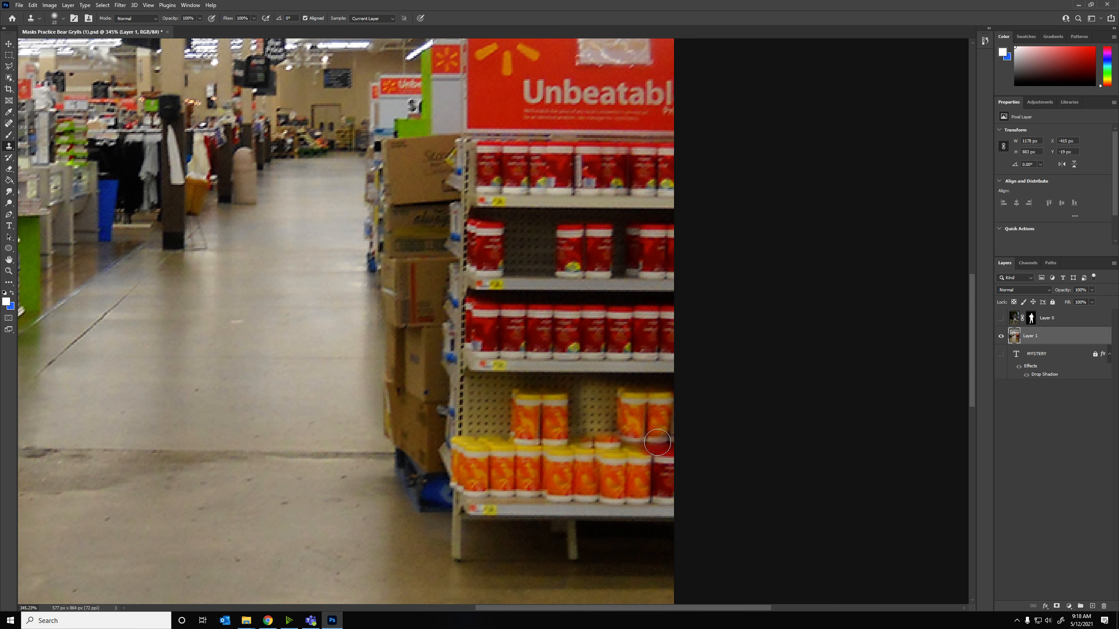
Select the red areas of the Unbeatable sign on Layer 1 with the Magic Wand tool.
{"action": "scroll", "coordinate": [688, 450], "scroll_direction": "down", "scroll_amount": 2}
{"action": "scroll", "coordinate": [595, 182], "scroll_direction": "down", "scroll_amount": 2}
{"action": "left_click_drag", "start_coordinate": [523, 173], "coordinate": [587, 265]}
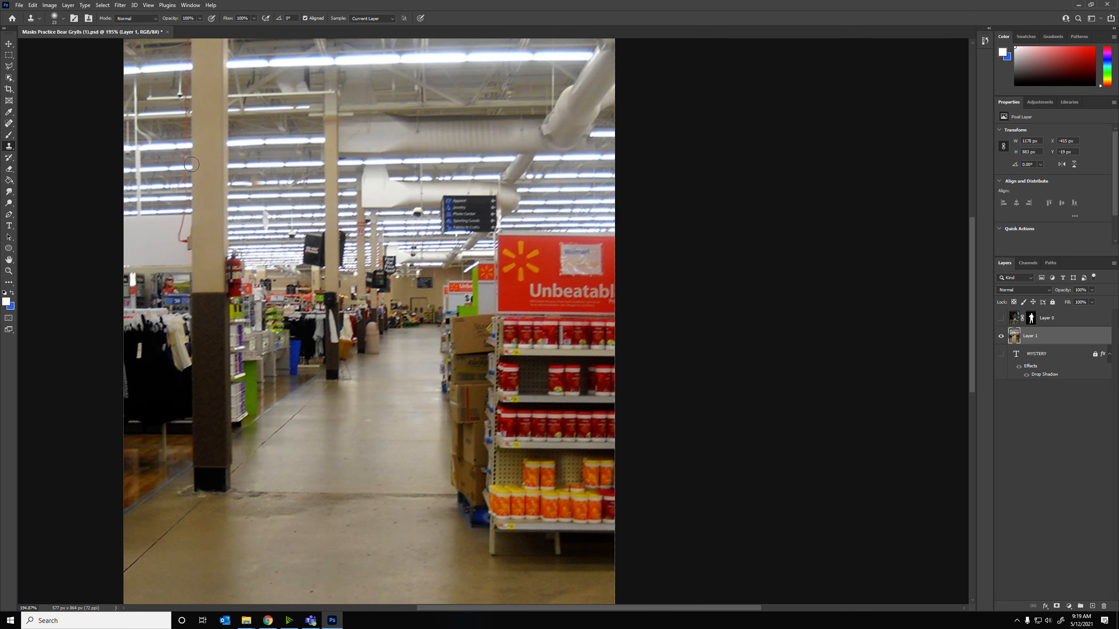
{"action": "left_click", "coordinate": [9, 77]}
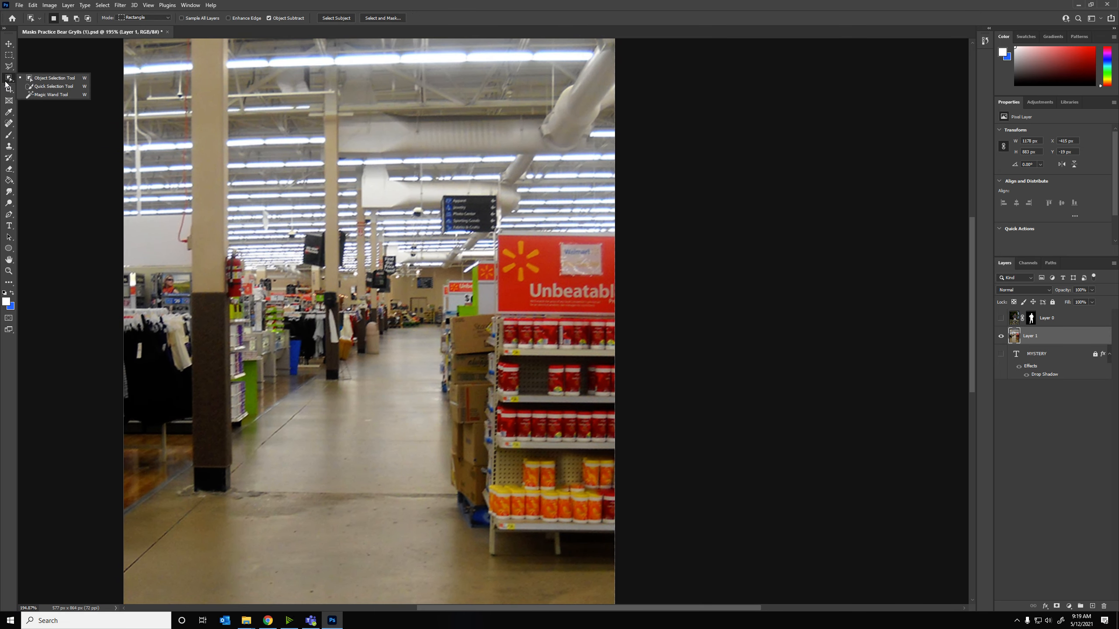
{"action": "left_click", "coordinate": [39, 96]}
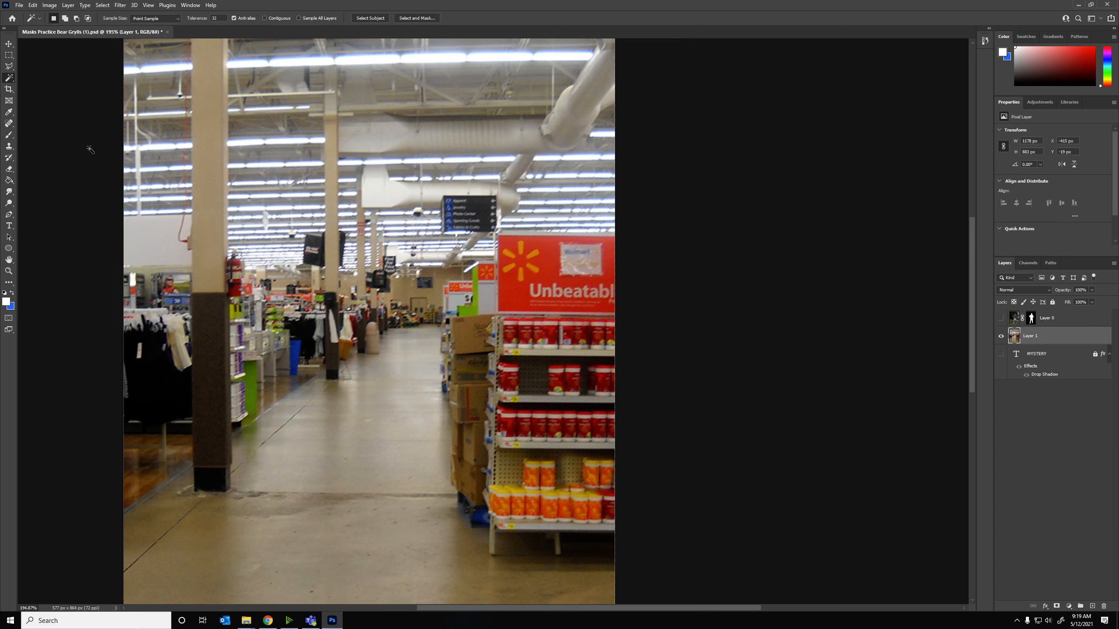
{"action": "scroll", "coordinate": [652, 226], "scroll_direction": "up", "scroll_amount": 5}
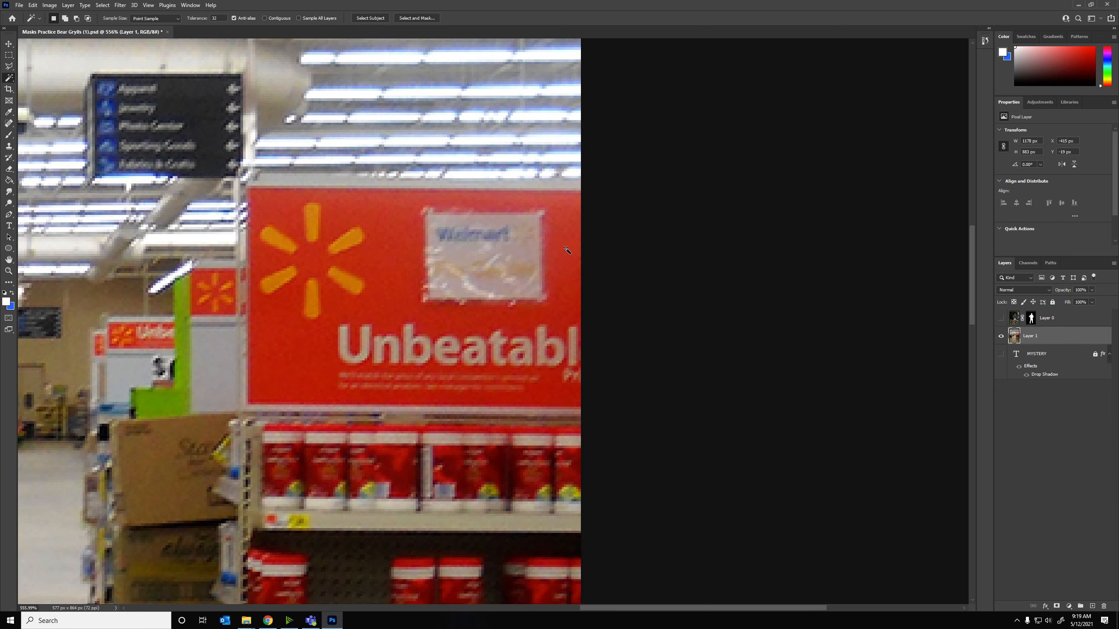
{"action": "left_click", "coordinate": [564, 248]}
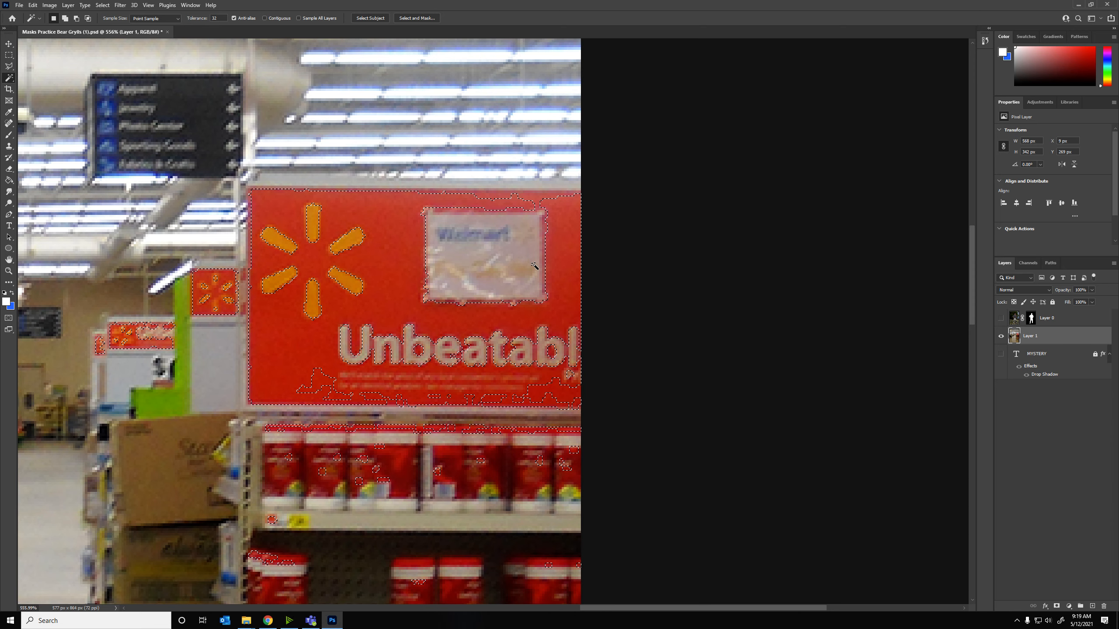
{"action": "left_click", "coordinate": [547, 216], "text": "shift"}
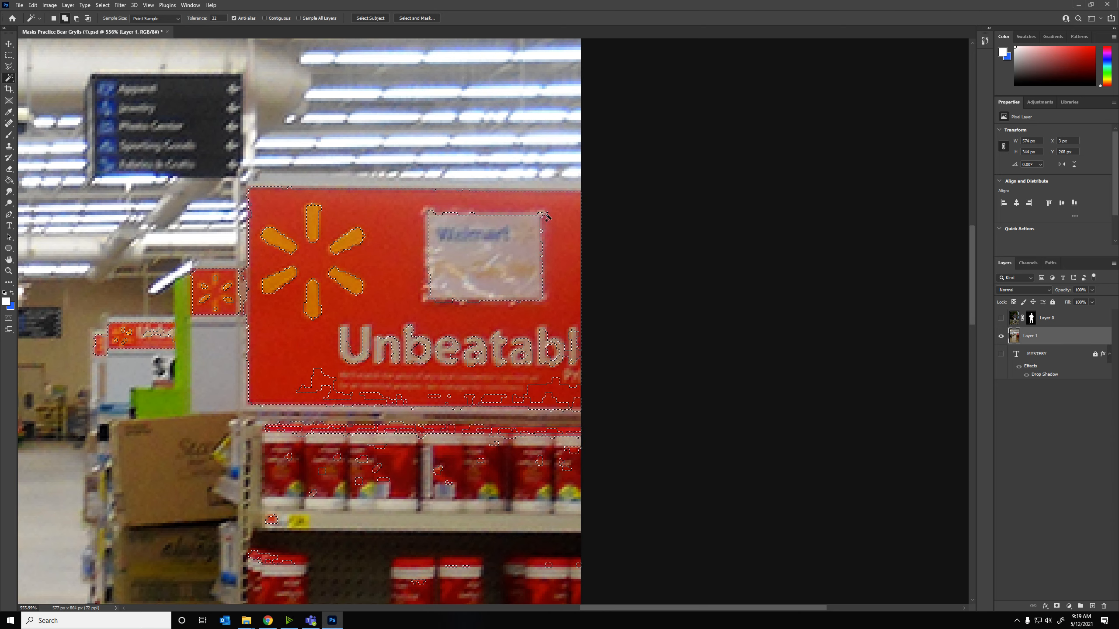
{"action": "left_click", "coordinate": [321, 381], "text": "shift"}
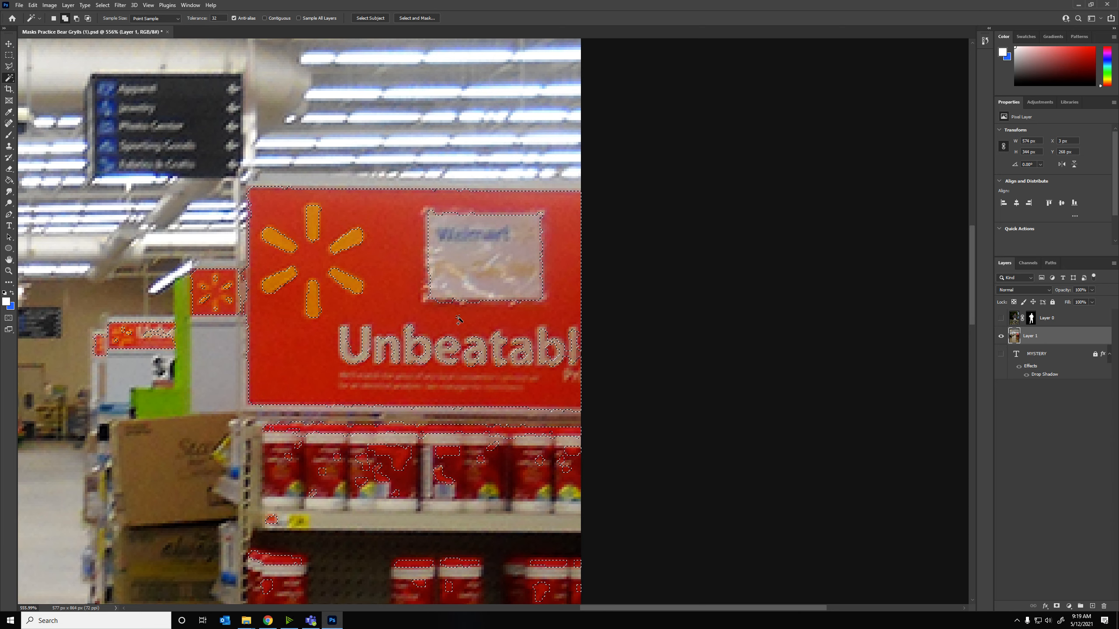
{"action": "key", "text": "ctrl+d"}
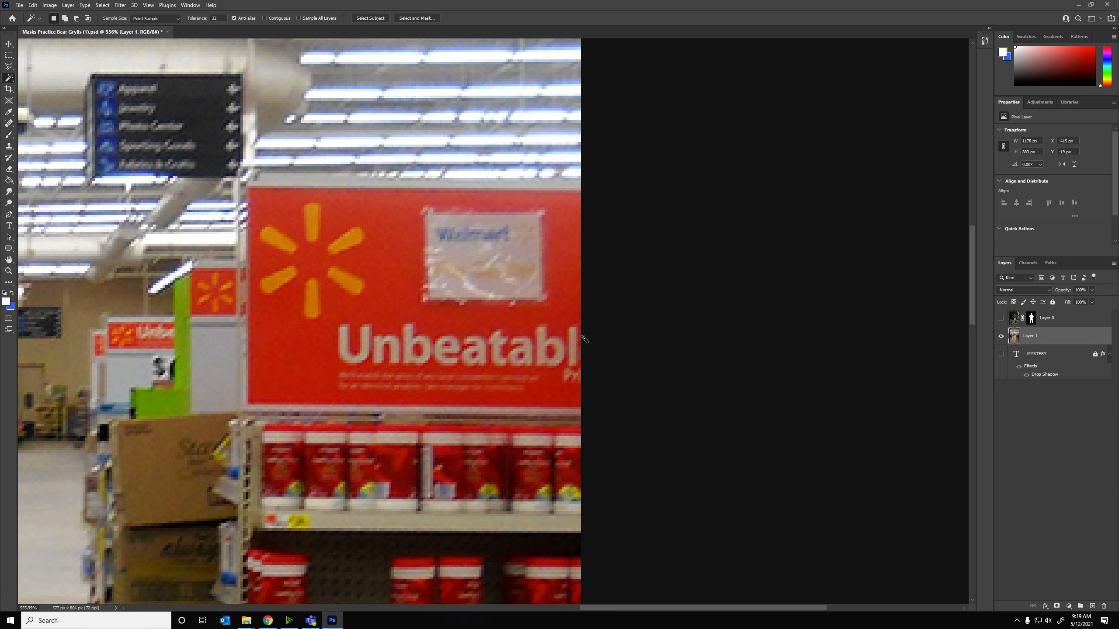
{"action": "left_click", "coordinate": [571, 355], "text": "shift"}
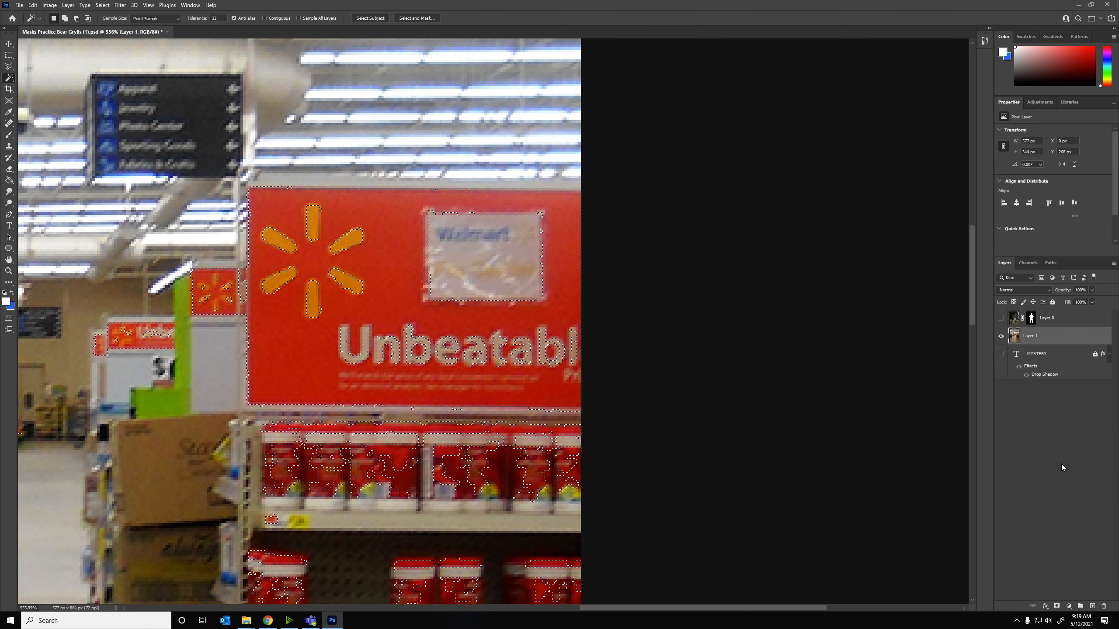
Add a new layer, brush blue over the selected red sign areas, and clear the selection.
{"action": "left_click", "coordinate": [1090, 596]}
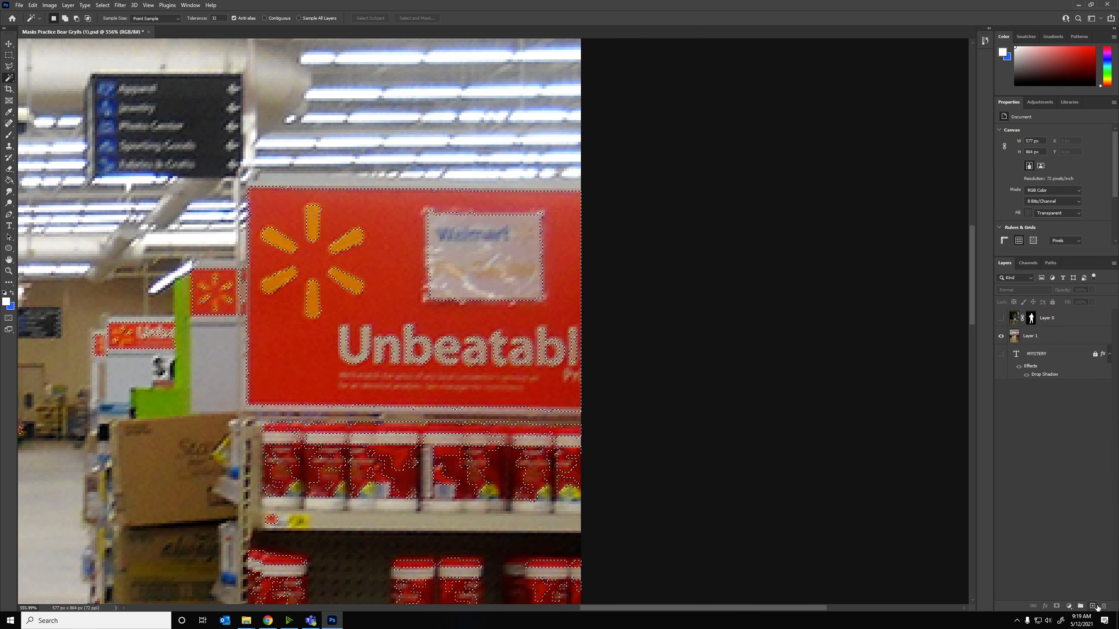
{"action": "left_click", "coordinate": [1094, 606]}
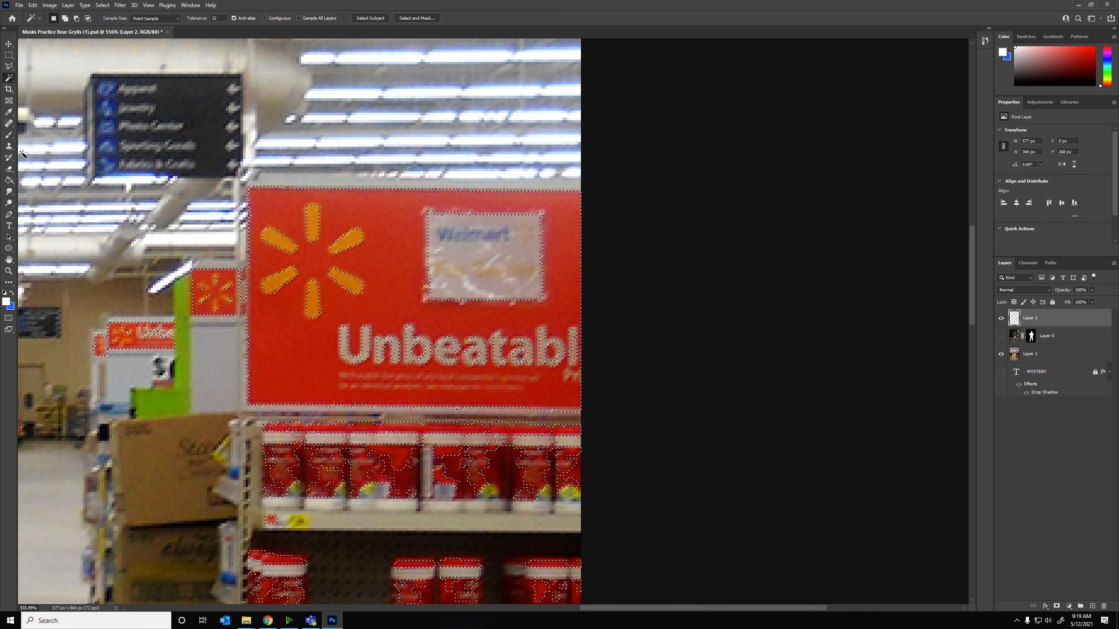
{"action": "key", "text": "b"}
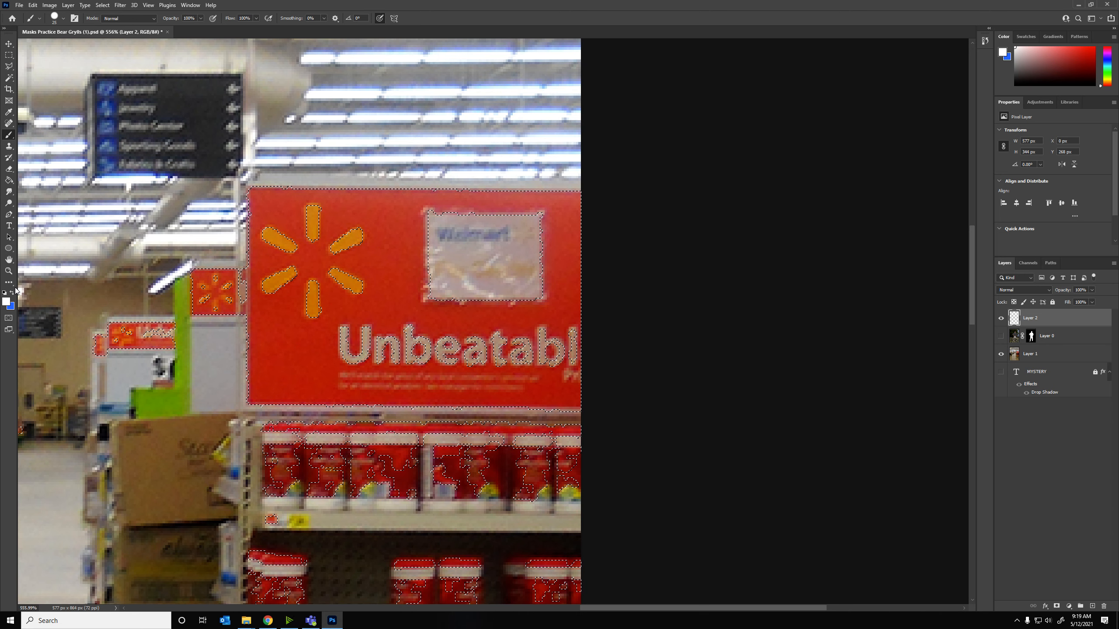
{"action": "key", "text": "x"}
{"action": "left_click_drag", "start_coordinate": [277, 211], "coordinate": [568, 199]}
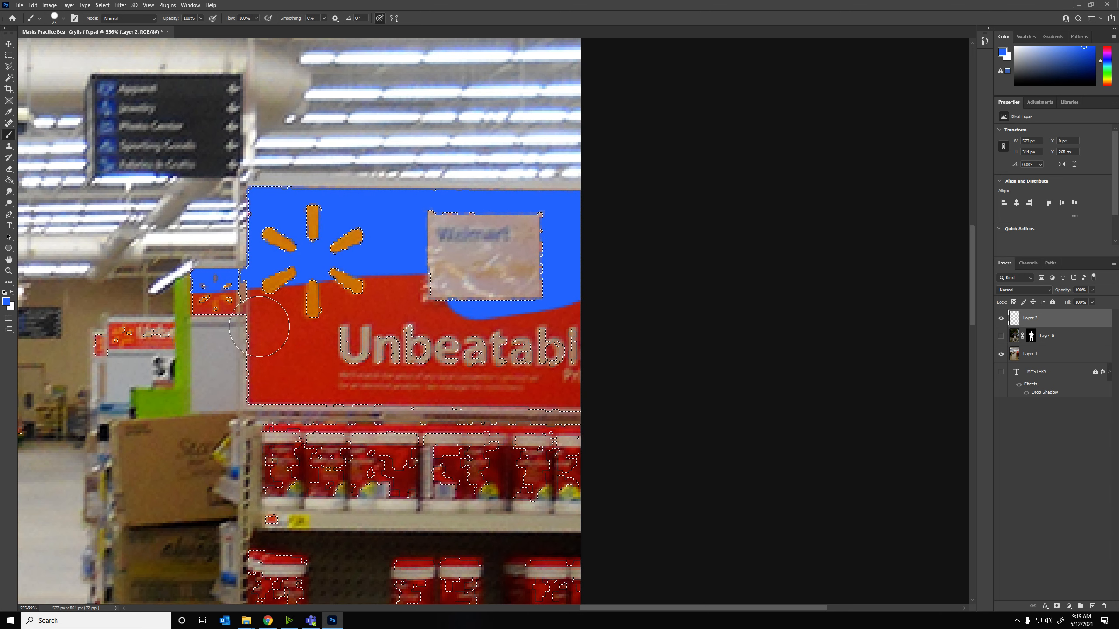
{"action": "mouse_move", "coordinate": [259, 327]}
{"action": "left_mouse_down"}
{"action": "mouse_move", "coordinate": [559, 396]}
{"action": "mouse_move", "coordinate": [132, 339]}
{"action": "left_mouse_up"}
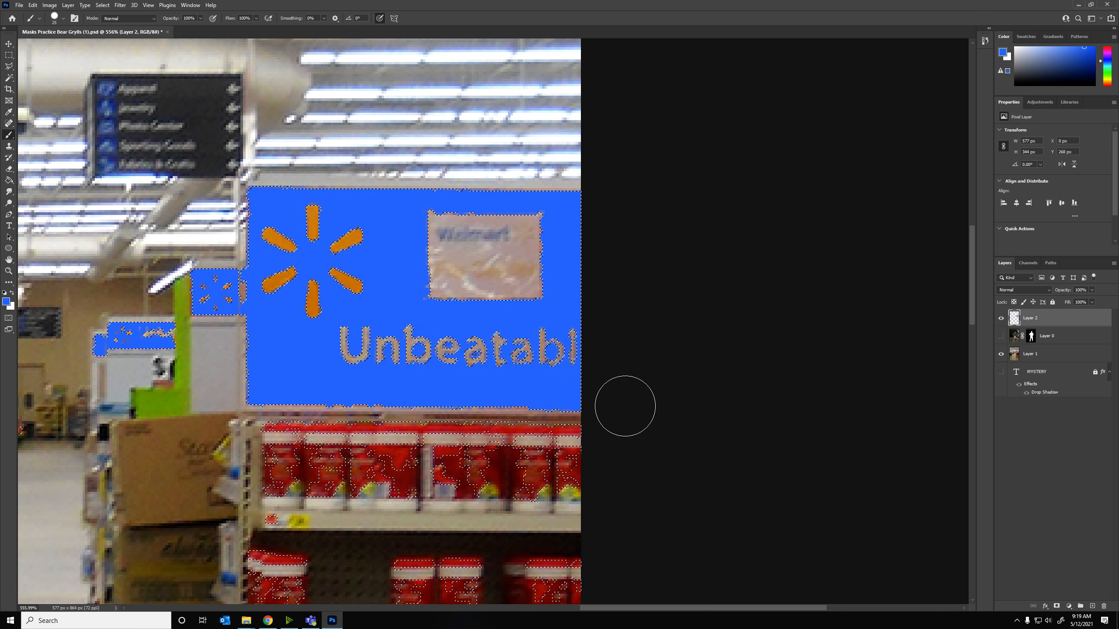
{"action": "key", "text": "ctrl+d"}
Set the blend mode of Layer 2 to Color.
{"action": "scroll", "coordinate": [380, 225], "scroll_direction": "down", "scroll_amount": 8}
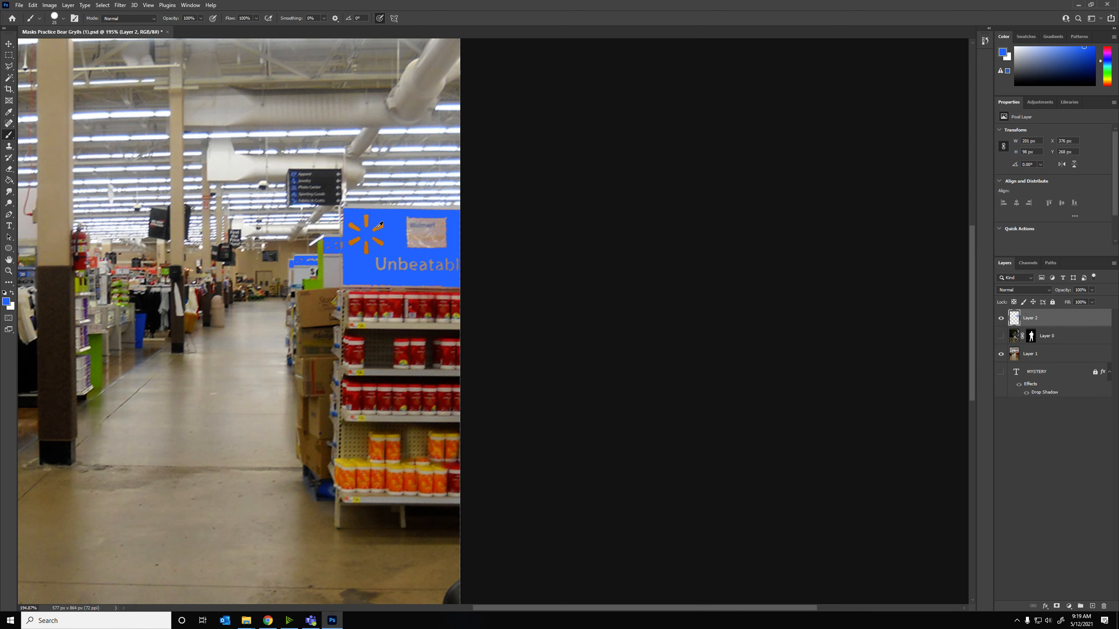
{"action": "left_click_drag", "start_coordinate": [253, 256], "coordinate": [443, 275]}
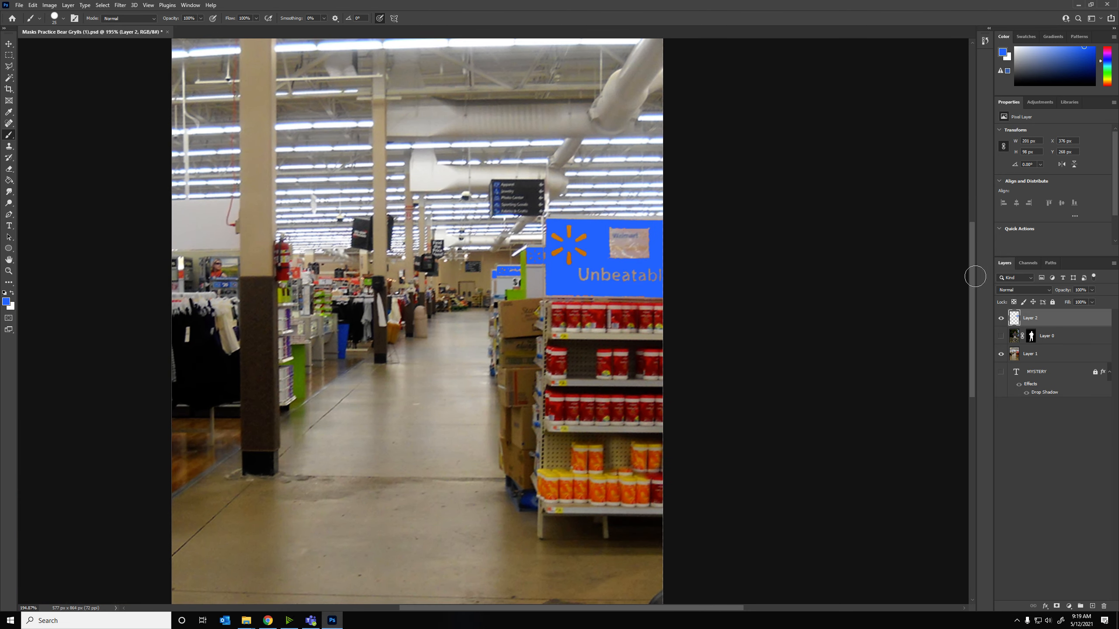
{"action": "left_click", "coordinate": [1035, 287]}
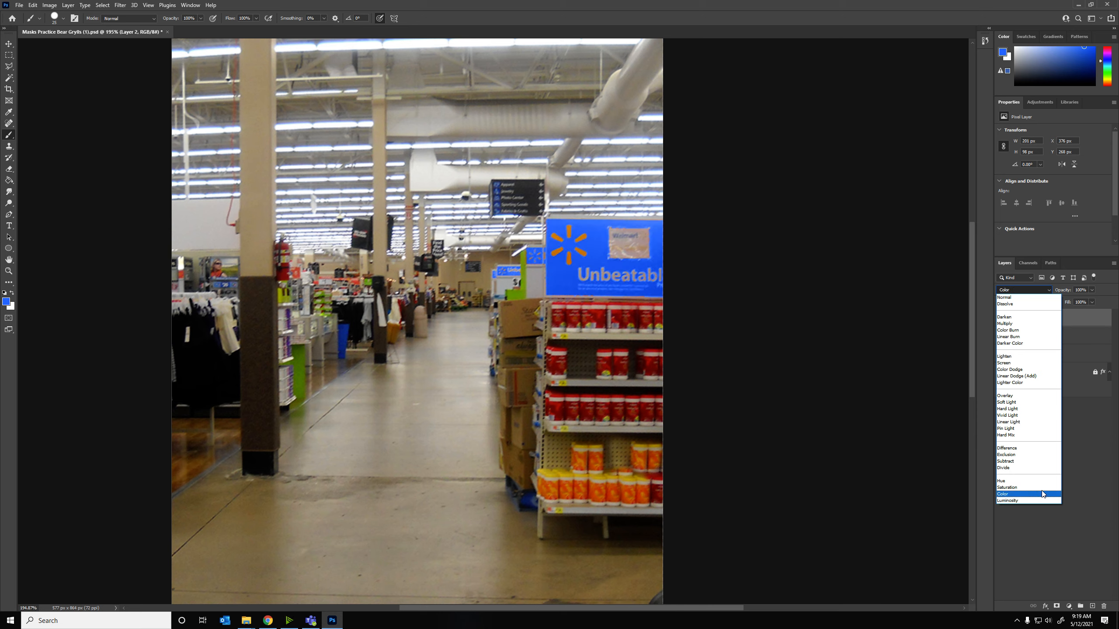
{"action": "left_click", "coordinate": [1045, 496]}
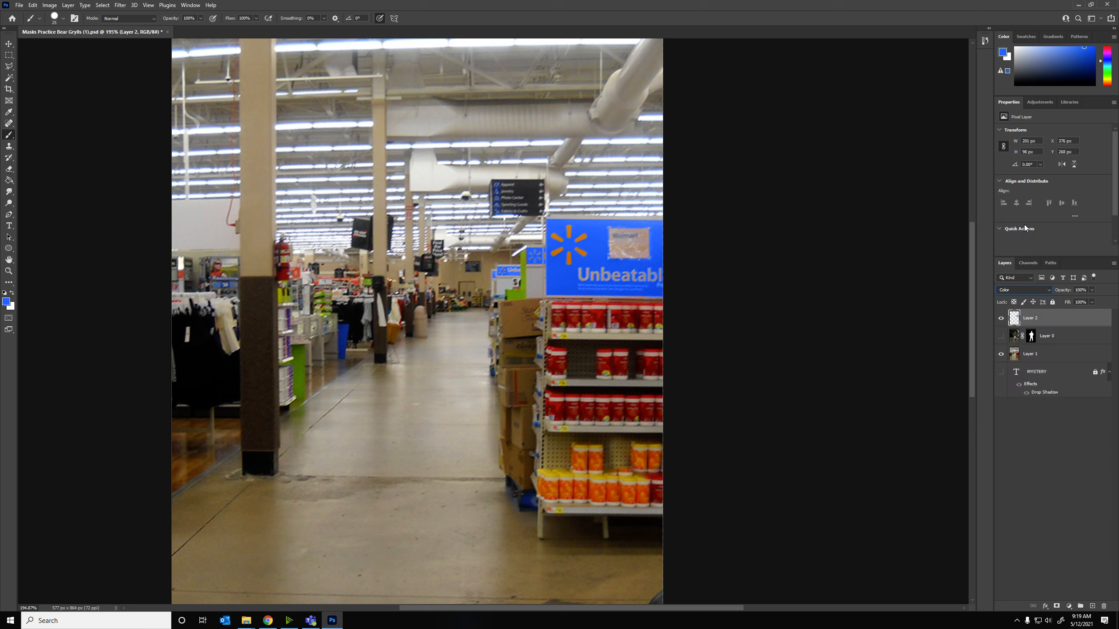
Compare earlier history states with the current image, including before and after the blending change, ending on the latest state.
{"action": "left_click", "coordinate": [987, 41]}
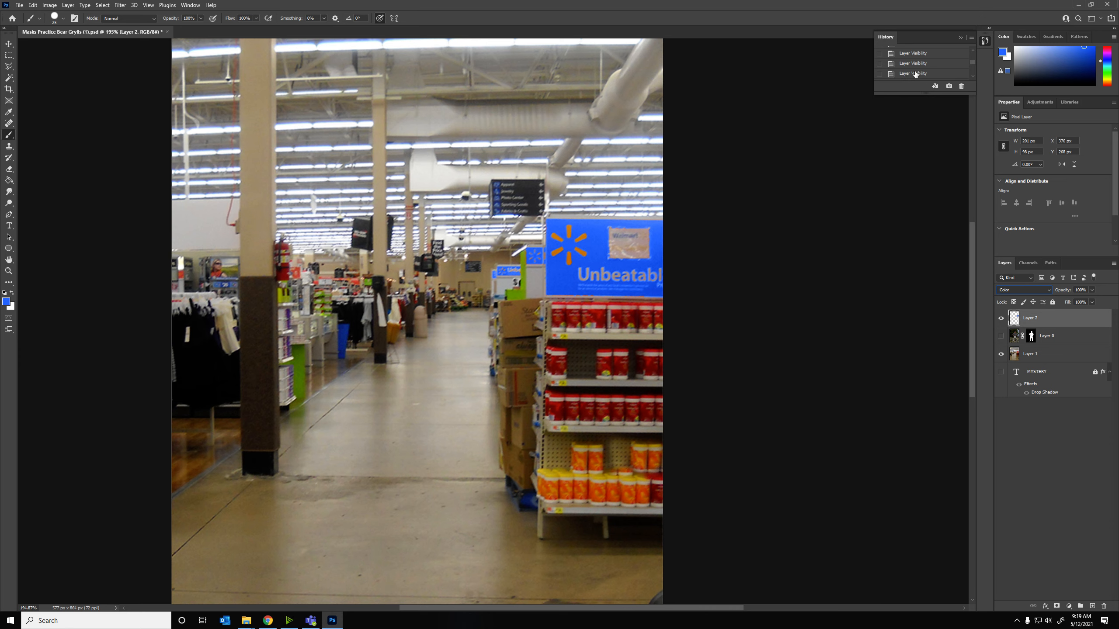
{"action": "left_click", "coordinate": [914, 63]}
{"action": "left_click", "coordinate": [916, 73]}
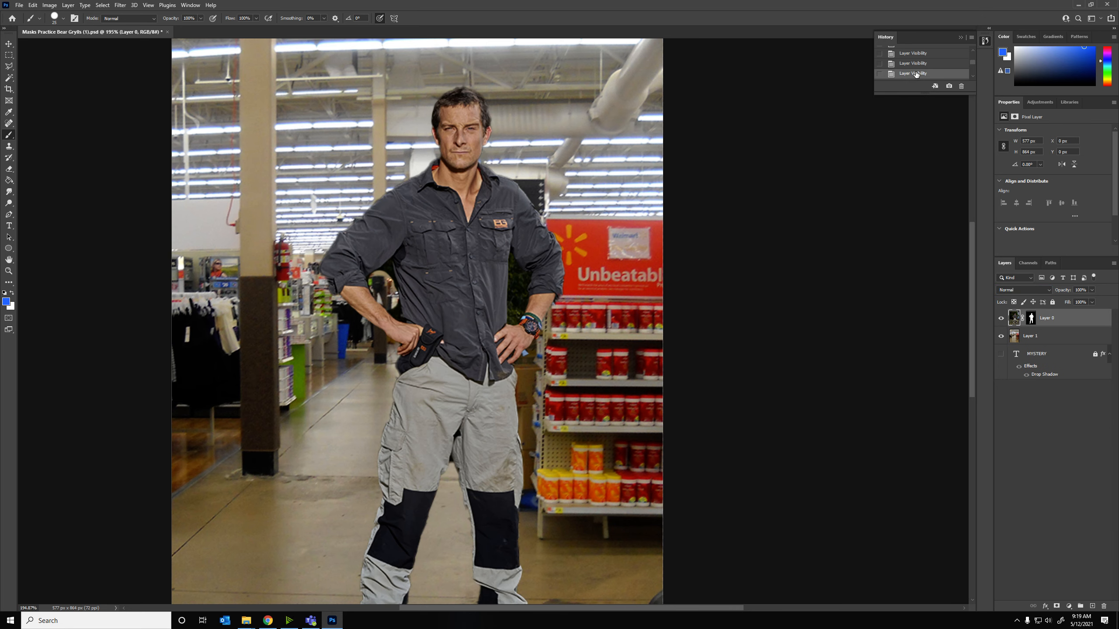
{"action": "scroll", "coordinate": [925, 66], "scroll_direction": "up", "scroll_amount": 2}
{"action": "left_click", "coordinate": [923, 66]}
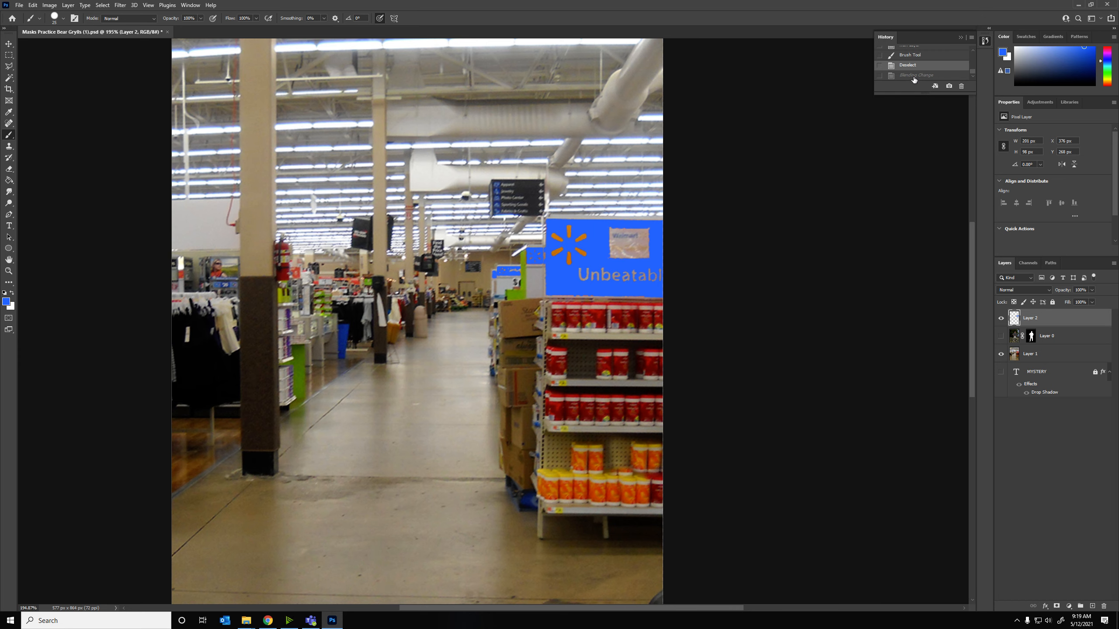
{"action": "left_click", "coordinate": [914, 76]}
{"action": "left_click", "coordinate": [914, 67]}
{"action": "left_click", "coordinate": [913, 76]}
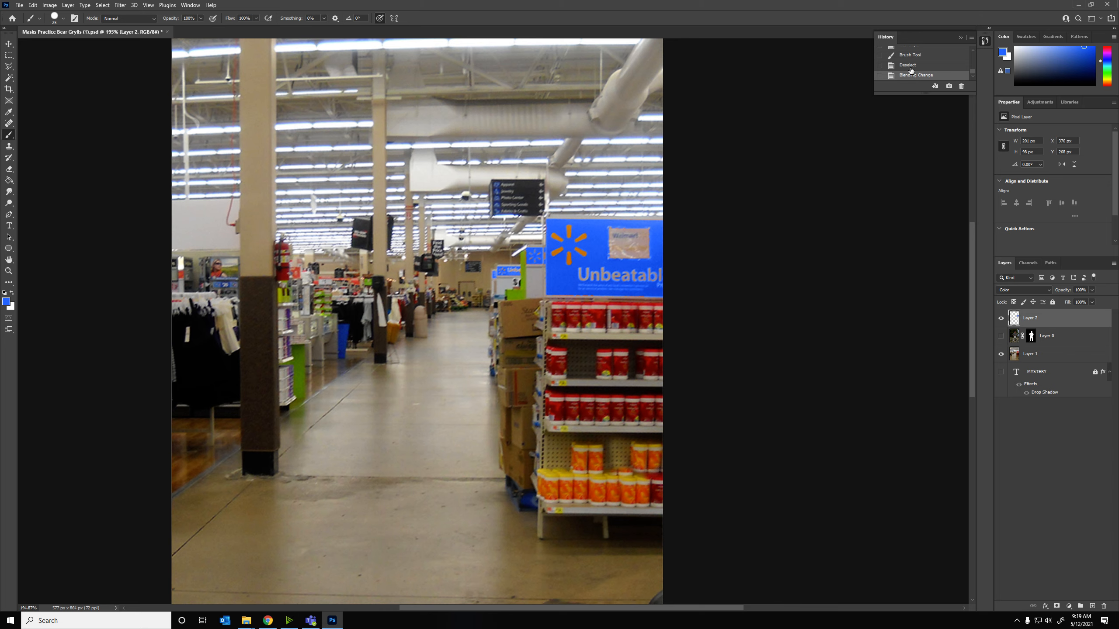
{"action": "left_click", "coordinate": [911, 68]}
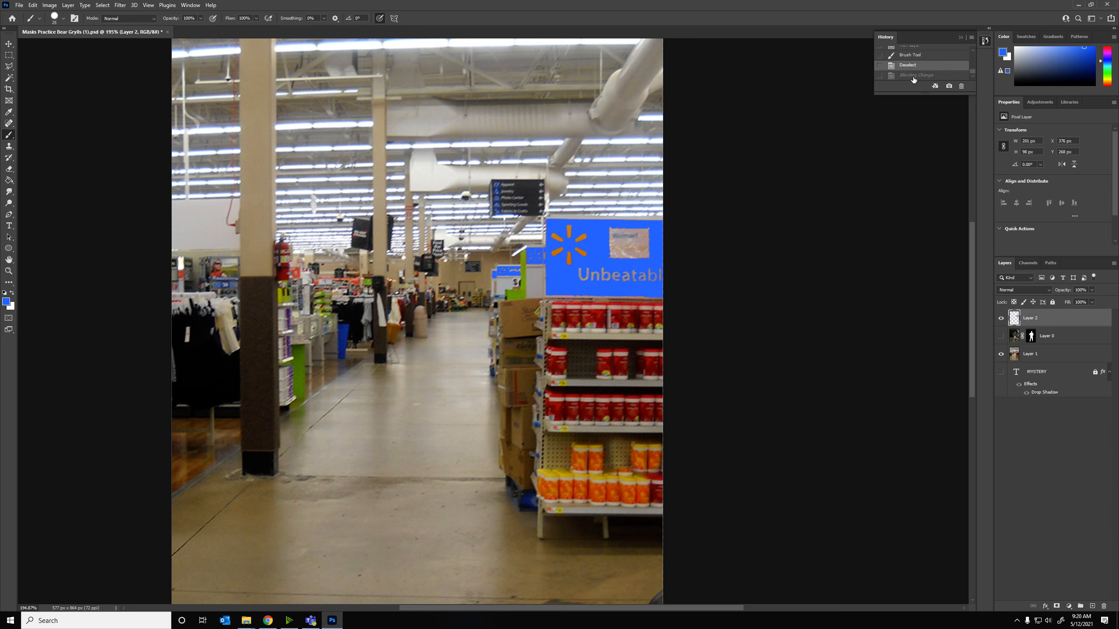
{"action": "left_click", "coordinate": [913, 76]}
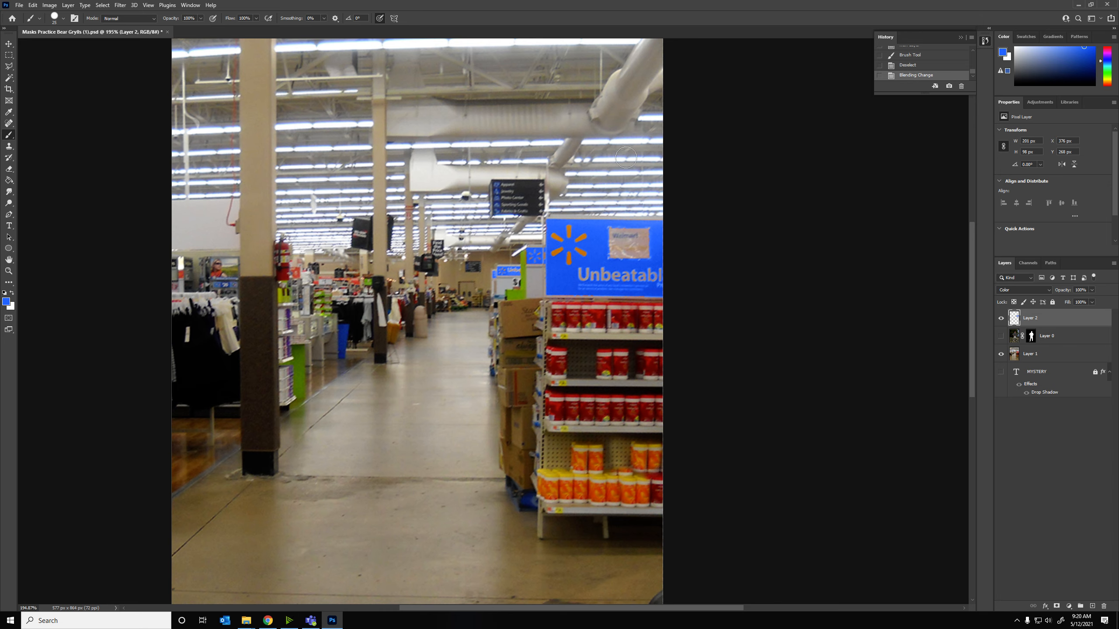